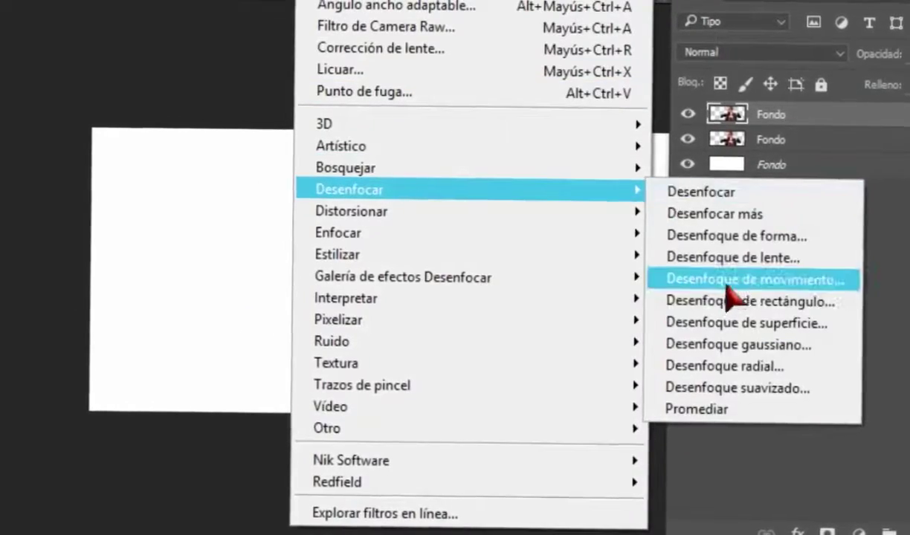
Motion-blur the girl copy at 50° and 100 px, and blend it in Superponer mode
{"action": "left_click", "coordinate": [702, 278]}
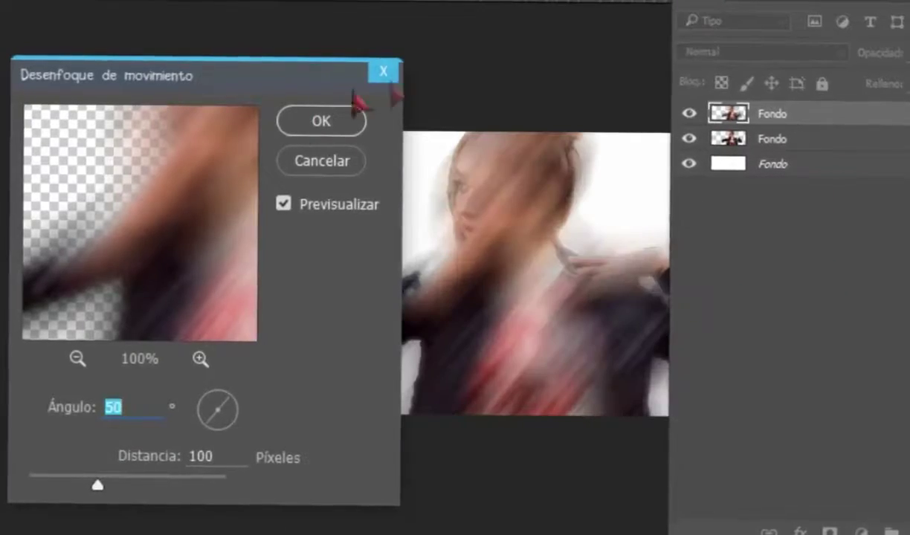
{"action": "left_click", "coordinate": [308, 118]}
{"action": "left_click", "coordinate": [794, 154]}
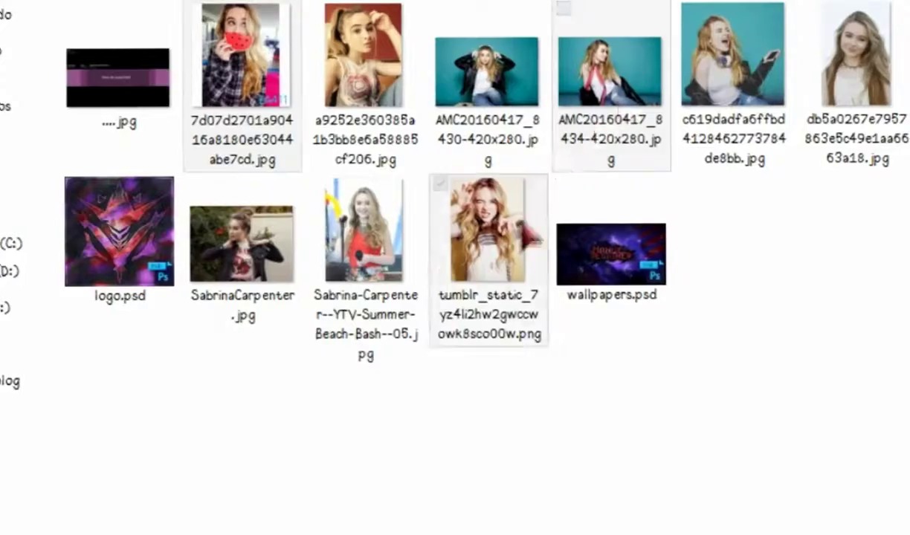
Place the tumblr photo of the girl at the banner's top-left
{"action": "mouse_move", "coordinate": [487, 233]}
{"action": "left_mouse_down"}
{"action": "mouse_move", "coordinate": [111, 531]}
{"action": "mouse_move", "coordinate": [233, 386]}
{"action": "mouse_move", "coordinate": [259, 481]}
{"action": "left_mouse_up"}
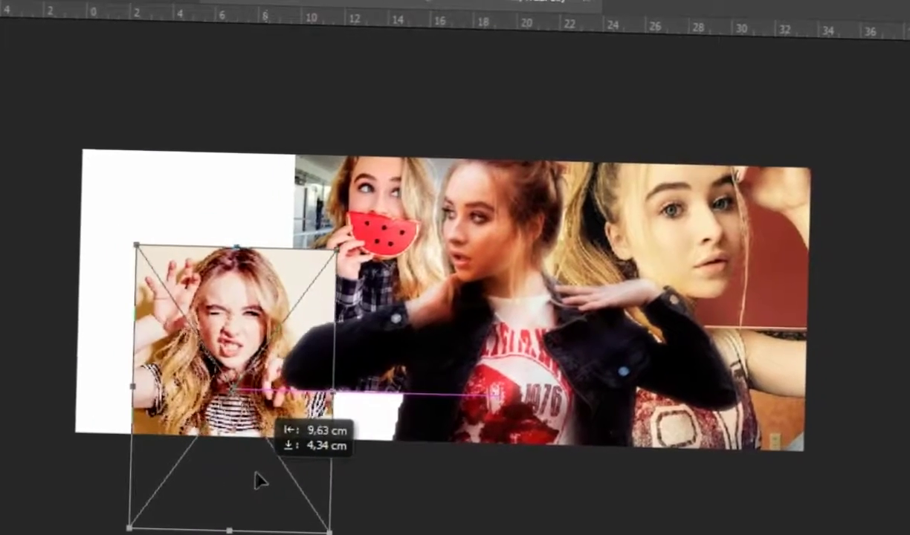
{"action": "key", "text": "Return"}
{"action": "key", "text": "F7"}
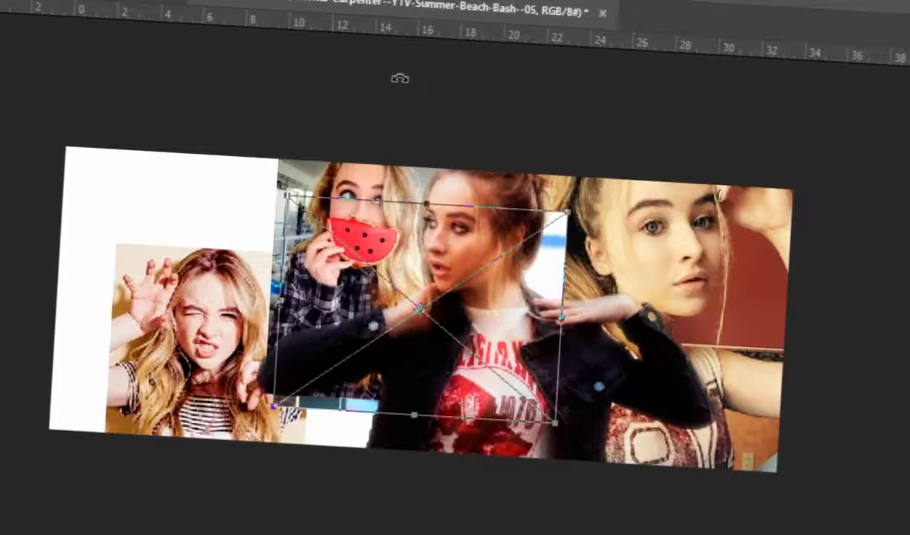
{"action": "left_click_drag", "start_coordinate": [383, 269], "coordinate": [275, 207]}
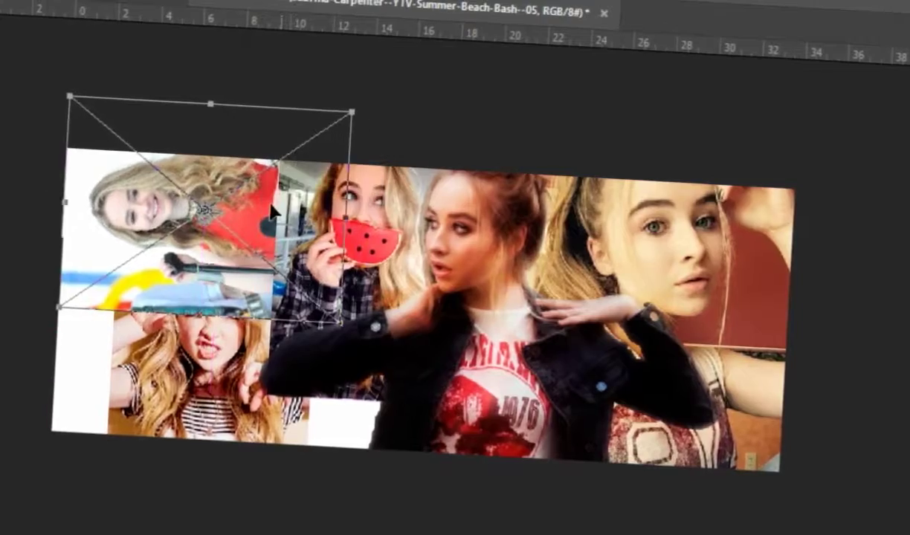
{"action": "key", "text": "Return"}
{"action": "key", "text": "F7"}
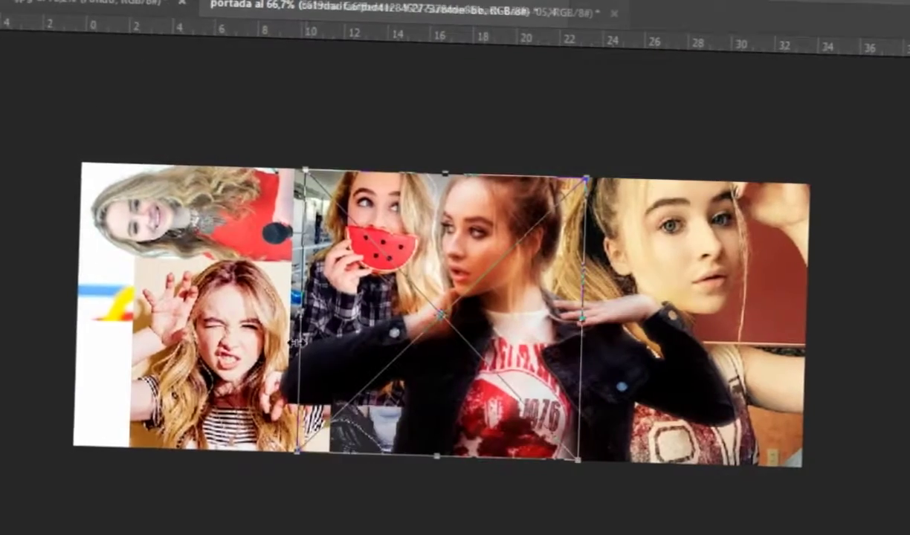
Shrink the newly placed photo into the lower-left slot
{"action": "left_click_drag", "start_coordinate": [310, 173], "coordinate": [355, 223]}
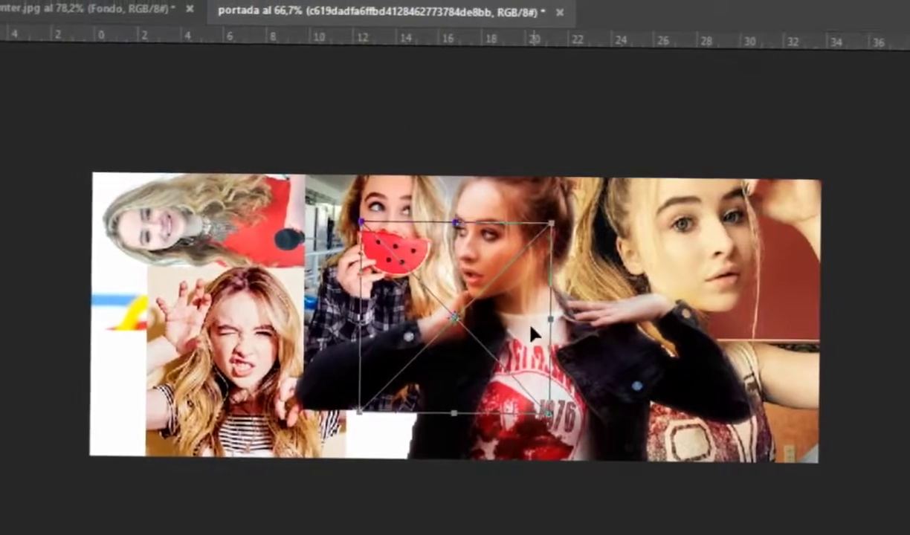
{"action": "left_click_drag", "start_coordinate": [534, 330], "coordinate": [260, 371]}
{"action": "key", "text": "Return"}
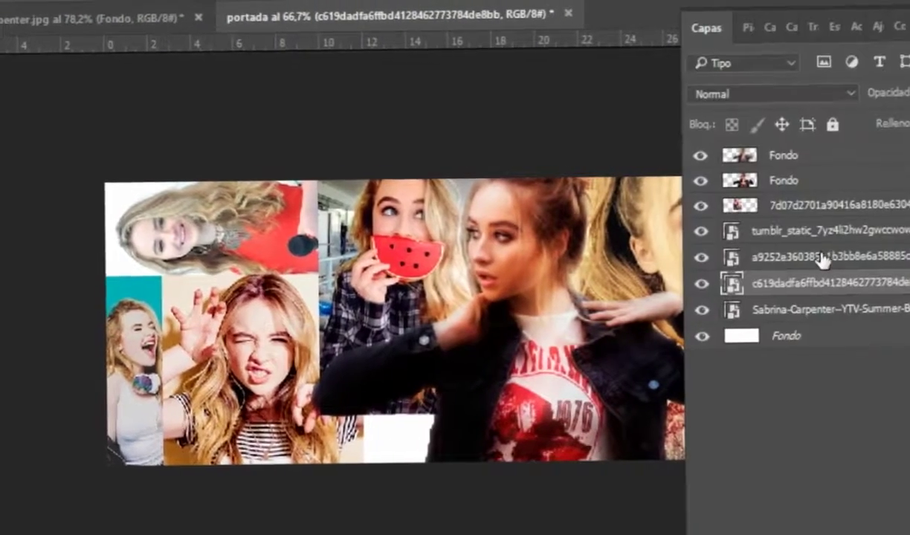
Reorder the photo layers and drag another photo of the girl near the bottom
{"action": "left_click", "coordinate": [827, 253]}
{"action": "left_click", "coordinate": [802, 228]}
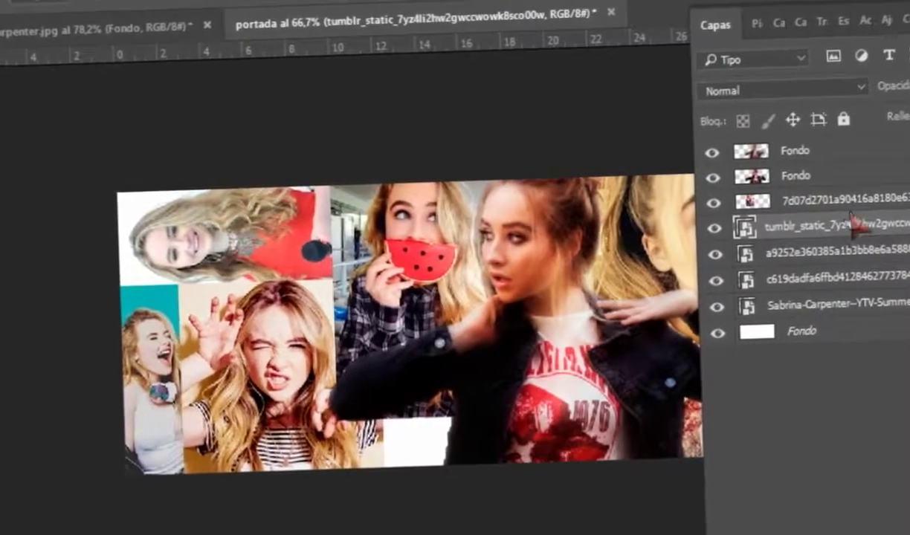
{"action": "left_click", "coordinate": [825, 306]}
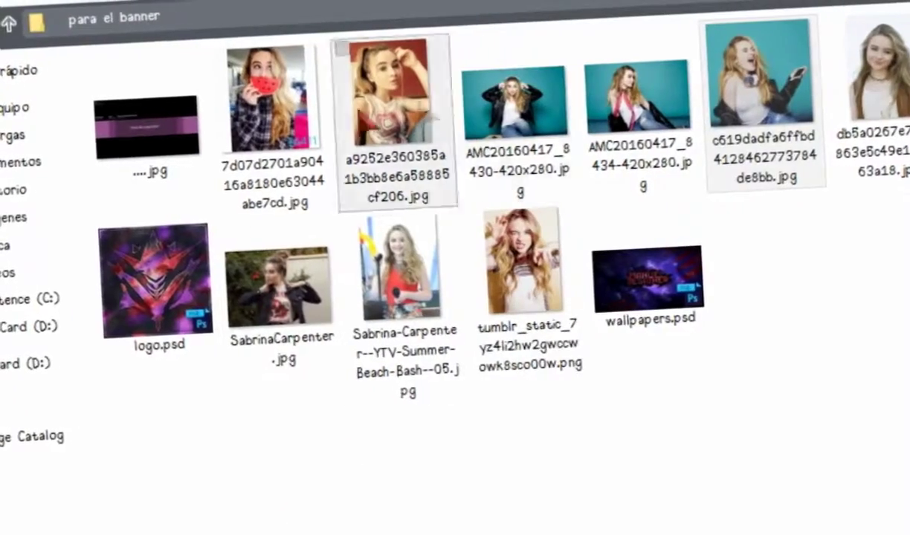
{"action": "mouse_move", "coordinate": [873, 85]}
{"action": "left_mouse_down"}
{"action": "mouse_move", "coordinate": [440, 470]}
{"action": "mouse_move", "coordinate": [587, 378]}
{"action": "left_mouse_up"}
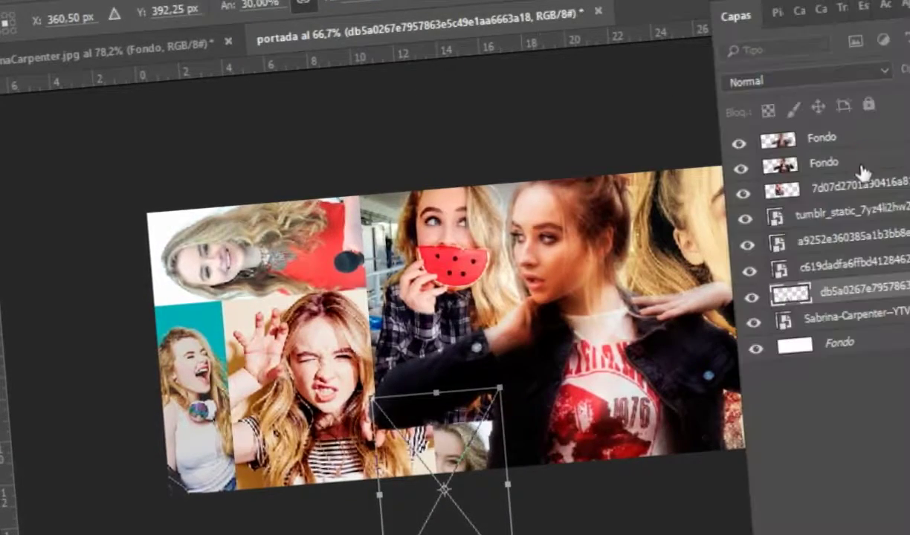
Tuck the small smiling photo under the watermelon shot; blend the blurred collage copy in Superponer
{"action": "left_click_drag", "start_coordinate": [496, 449], "coordinate": [488, 423]}
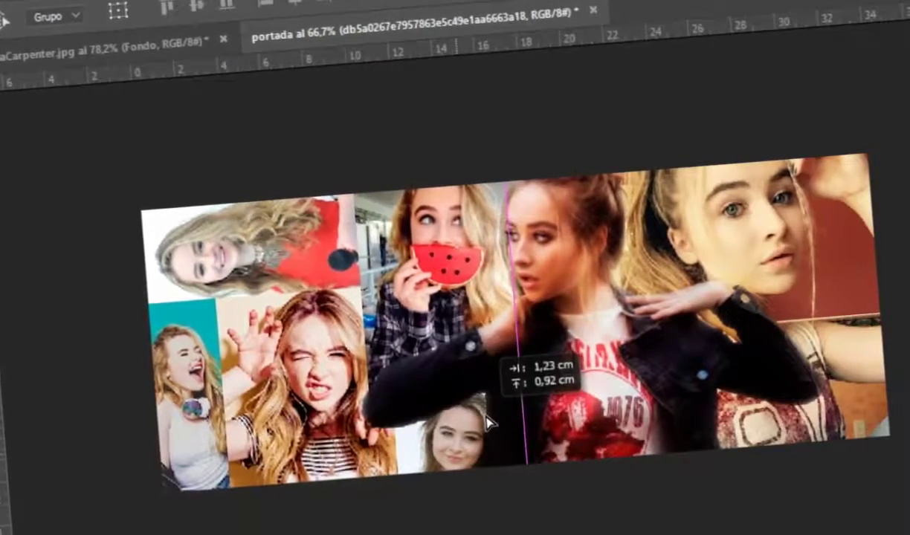
{"action": "key", "text": "ctrl+t"}
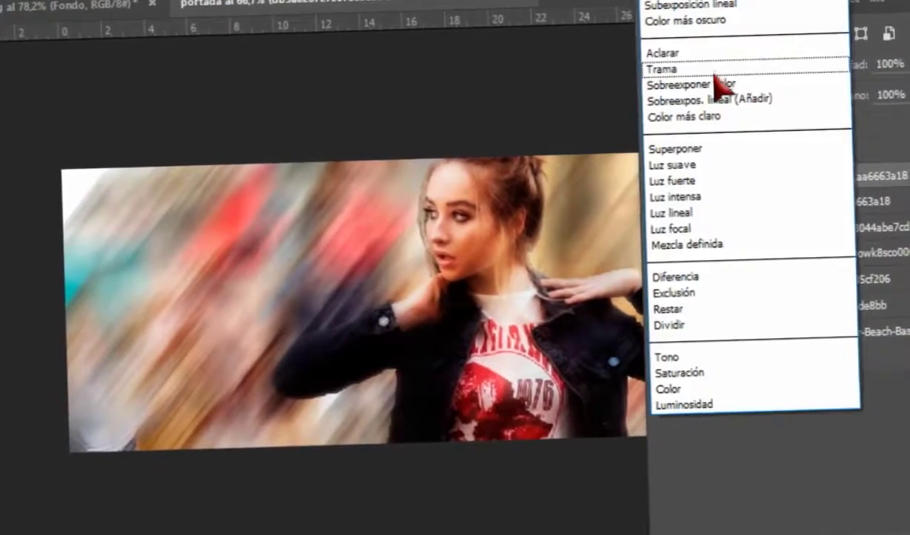
{"action": "left_click", "coordinate": [713, 86]}
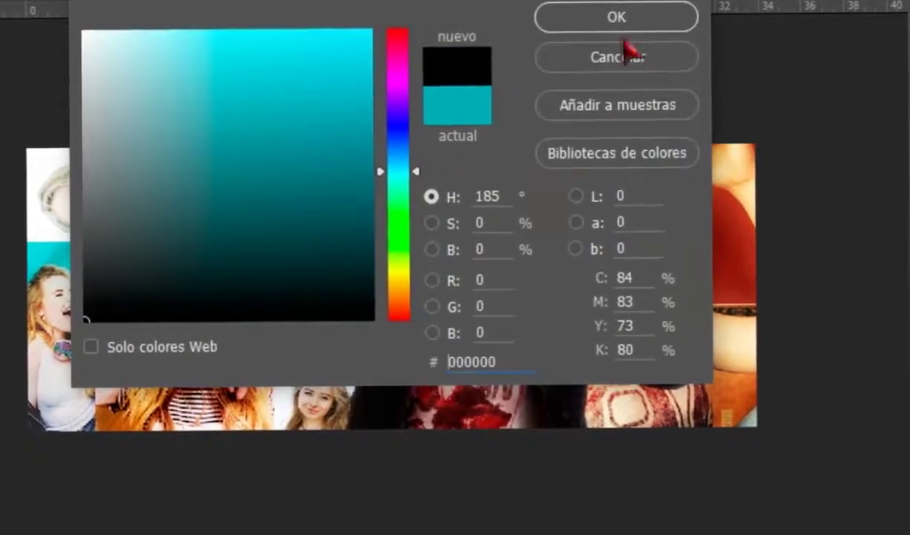
Brush soft black along the banner's edges at lowered opacity, then add an empty layer
{"action": "left_click", "coordinate": [615, 16]}
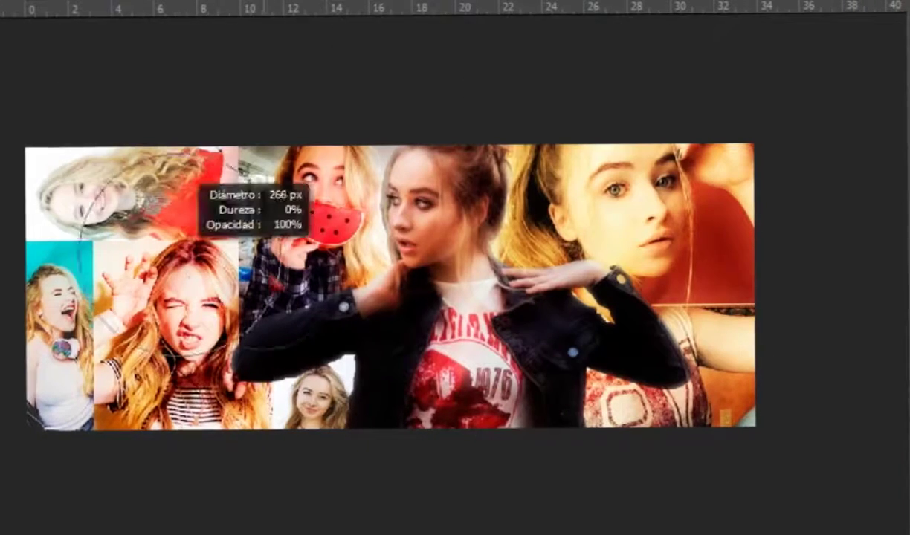
{"action": "left_click_drag", "start_coordinate": [52, 163], "coordinate": [46, 402]}
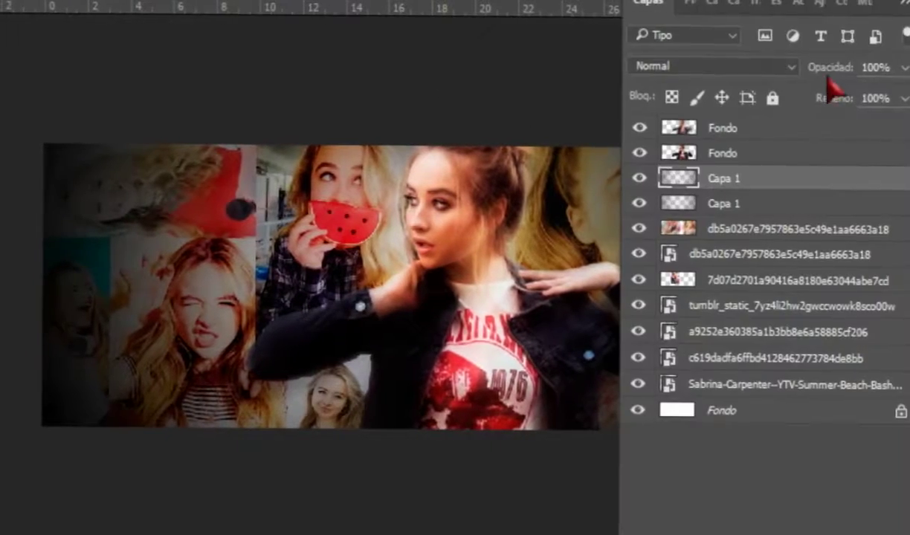
{"action": "left_click_drag", "start_coordinate": [812, 72], "coordinate": [752, 374]}
{"action": "key", "text": "ctrl+shift+alt+n"}
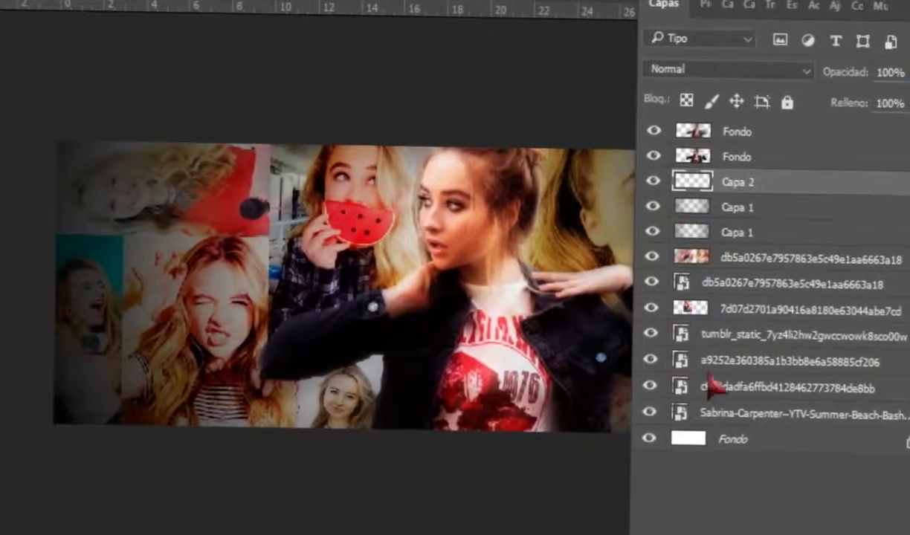
{"action": "key", "text": "ctrl+minus"}
{"action": "key", "text": "ctrl+minus"}
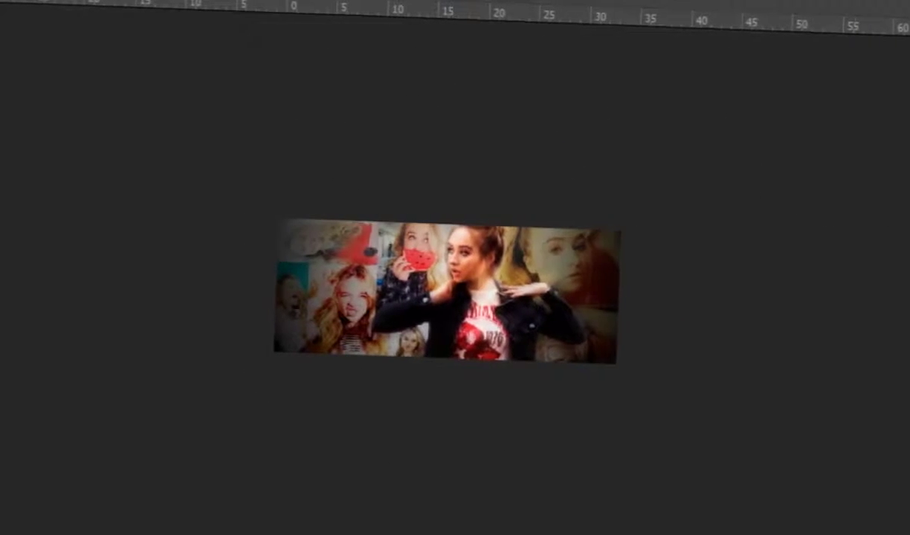
Try Superponer blending on Capa 2, then return it to Normal
{"action": "left_click", "coordinate": [743, 79]}
{"action": "left_click", "coordinate": [713, 159]}
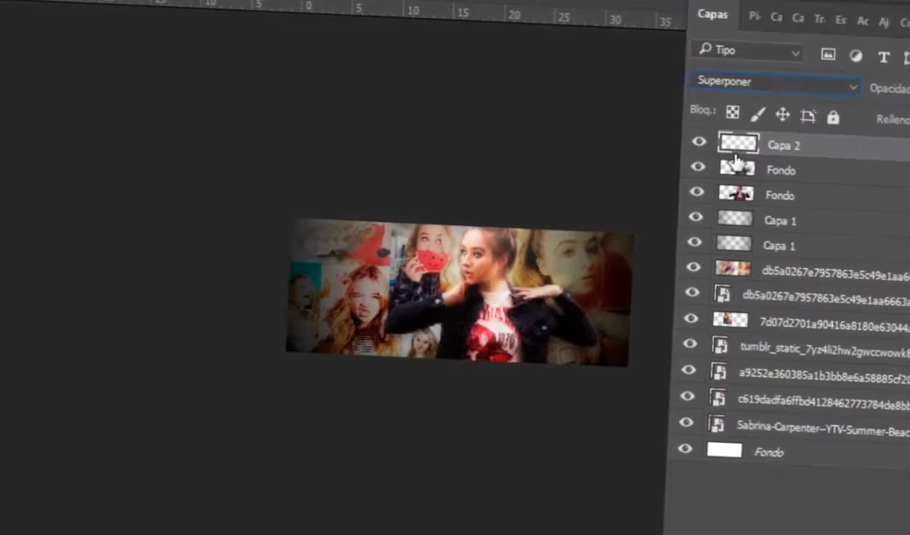
{"action": "left_click", "coordinate": [775, 89]}
{"action": "left_click", "coordinate": [735, 7]}
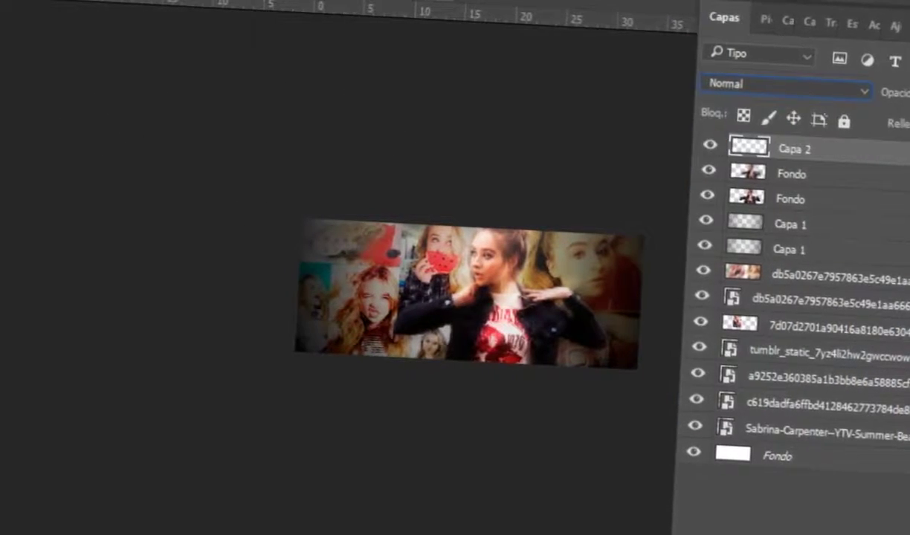
{"action": "scroll", "coordinate": [314, 249], "scroll_direction": "up", "scroll_amount": 3}
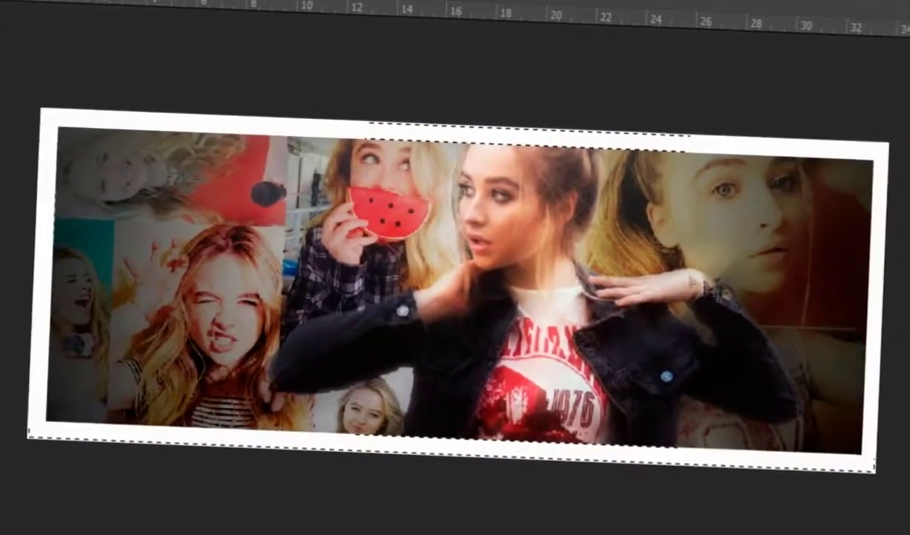
Adjust the layer with Free Transform and switch Capa 2 to Superponer blending
{"action": "key", "text": "ctrl+t"}
{"action": "right_click", "coordinate": [526, 259]}
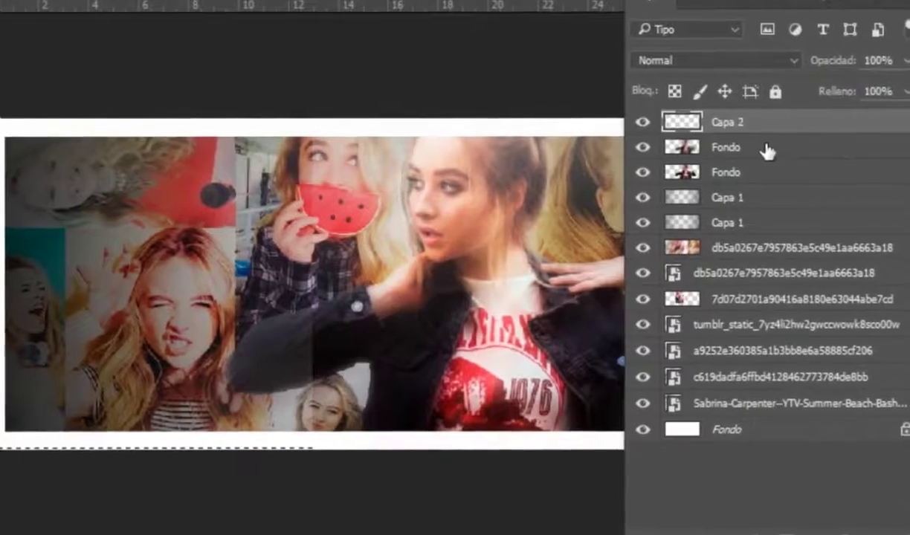
{"action": "key", "text": "Tab"}
{"action": "key", "text": "Tab"}
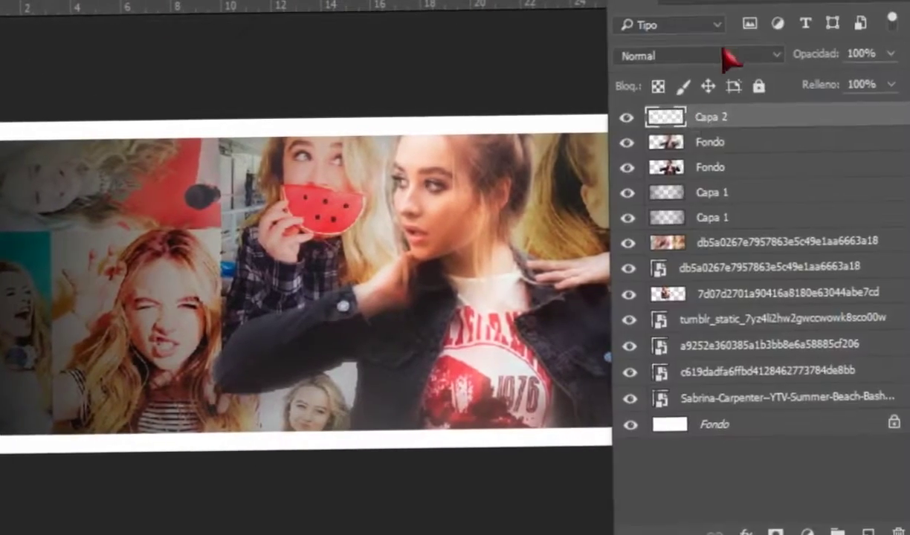
{"action": "left_click", "coordinate": [725, 55]}
{"action": "left_click", "coordinate": [648, 134]}
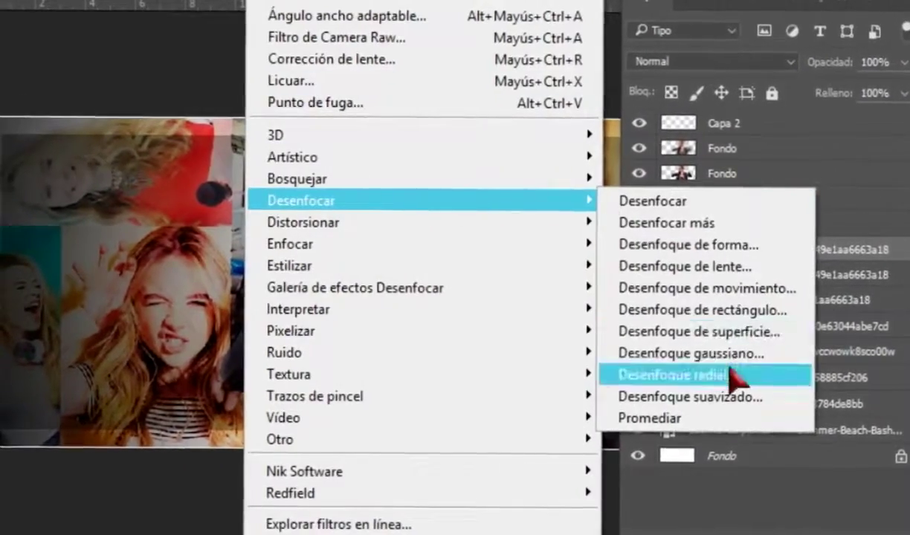
Apply a Gaussian blur to the copied collage backdrop
{"action": "left_click", "coordinate": [671, 351]}
{"action": "left_click", "coordinate": [256, 132]}
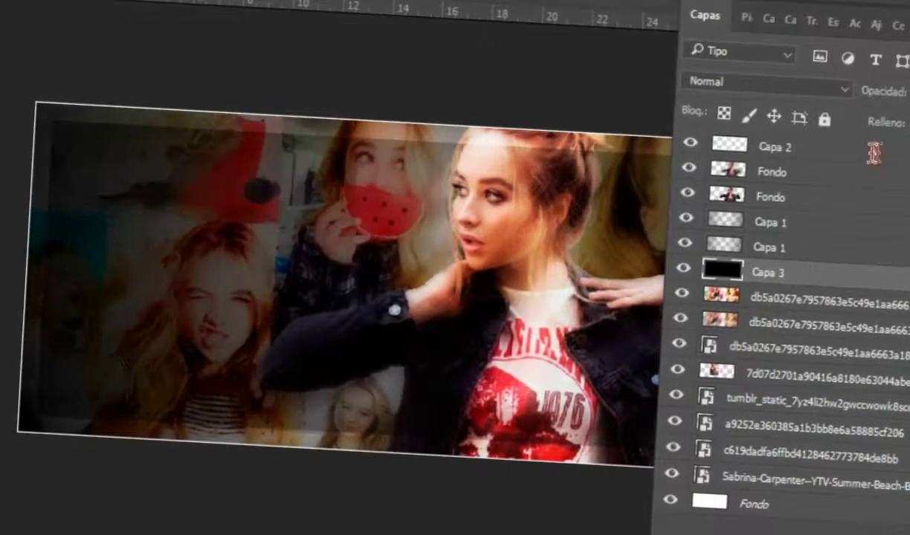
Move Capa 2 lower, clear the selection, and dab a soft cyan glow on the banner's left
{"action": "left_click_drag", "start_coordinate": [826, 202], "coordinate": [773, 193]}
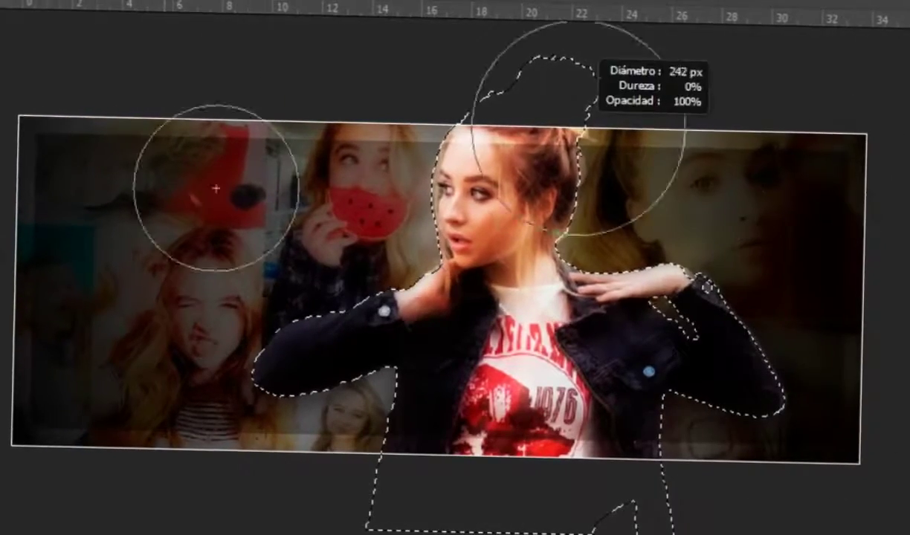
{"action": "key", "text": "ctrl+d"}
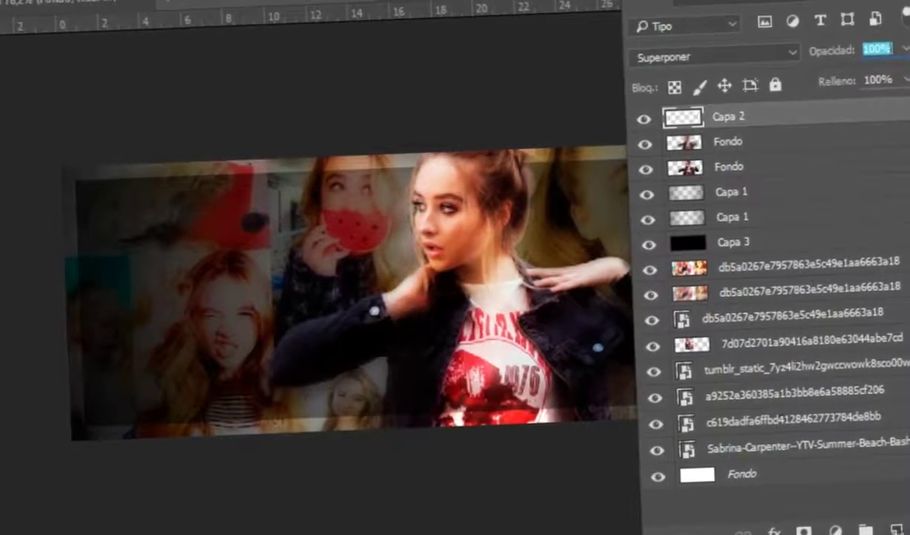
{"action": "key", "text": "Return"}
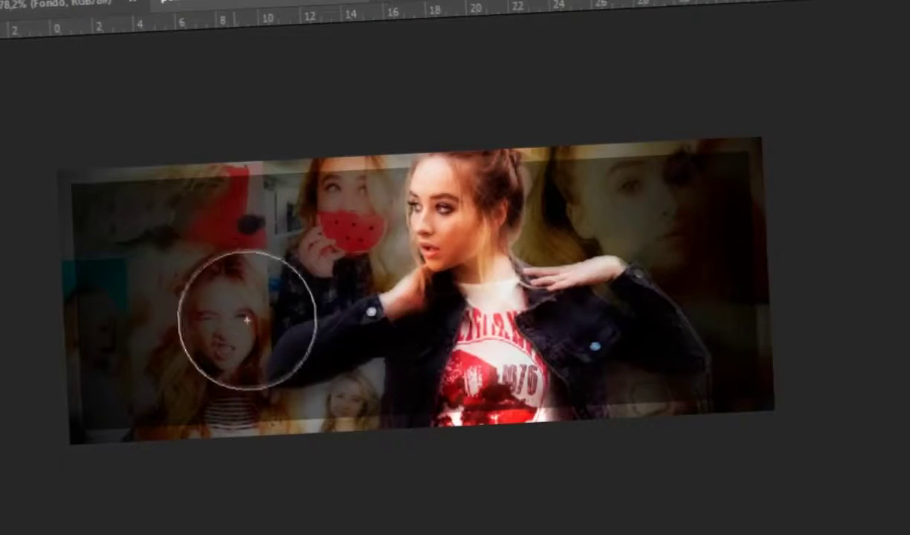
{"action": "left_click", "coordinate": [694, 212]}
{"action": "left_click", "coordinate": [221, 249]}
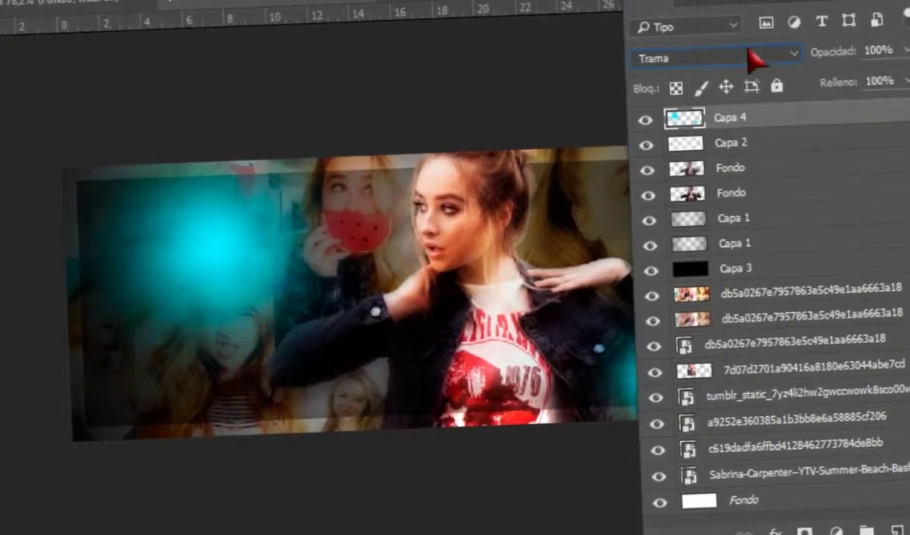
Cycle Capa 4's blend modes to Luz intensa and view the full banner
{"action": "scroll", "coordinate": [755, 56], "scroll_direction": "down", "scroll_amount": 2}
{"action": "scroll", "coordinate": [755, 55], "scroll_direction": "down", "scroll_amount": 3}
{"action": "scroll", "coordinate": [758, 58], "scroll_direction": "down", "scroll_amount": 1}
{"action": "scroll", "coordinate": [758, 58], "scroll_direction": "down", "scroll_amount": 1}
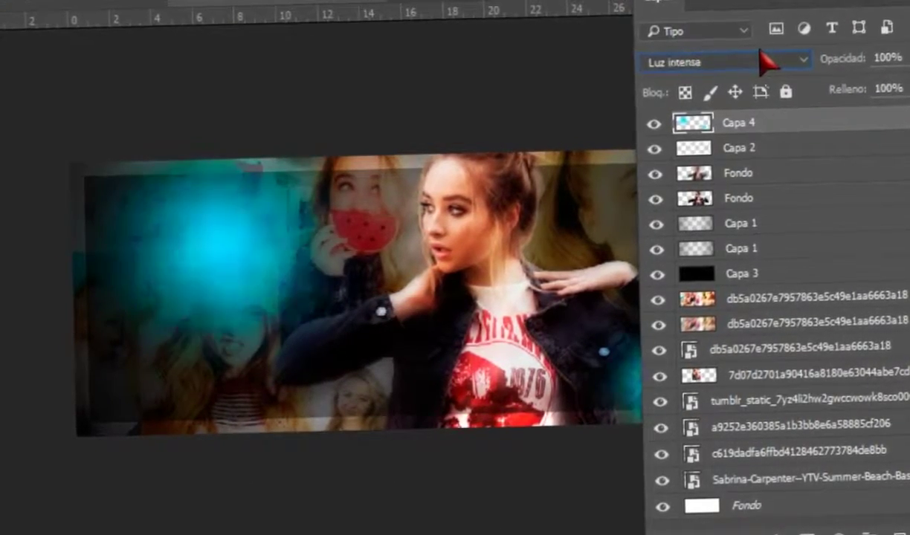
{"action": "scroll", "coordinate": [758, 58], "scroll_direction": "down", "scroll_amount": 6}
{"action": "scroll", "coordinate": [758, 58], "scroll_direction": "down", "scroll_amount": 3}
{"action": "key", "text": "Tab"}
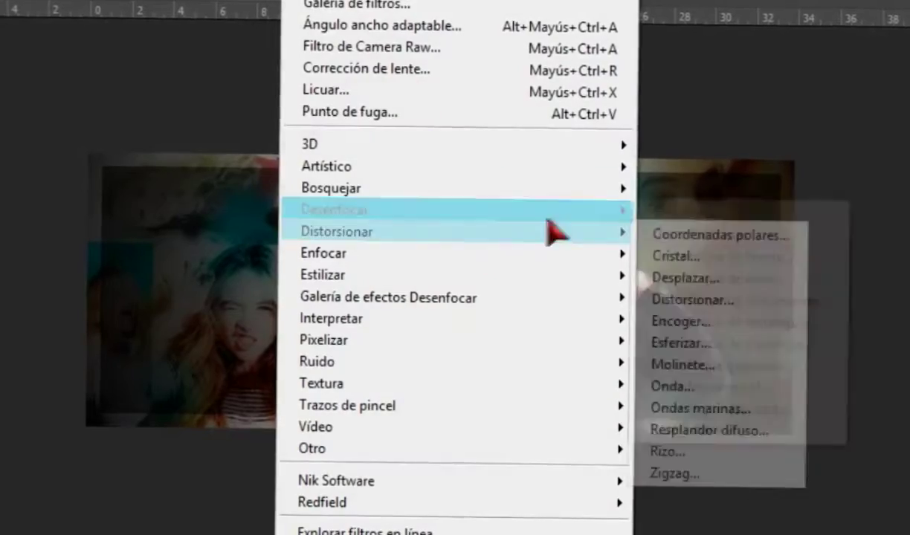
Gaussian-blur the cyan glow on Capa 4 with an 11-pixel radius
{"action": "left_click", "coordinate": [700, 387]}
{"action": "type", "text": "1"}
{"action": "key", "text": "Up"}
{"action": "key", "text": "Up"}
{"action": "key", "text": "Up"}
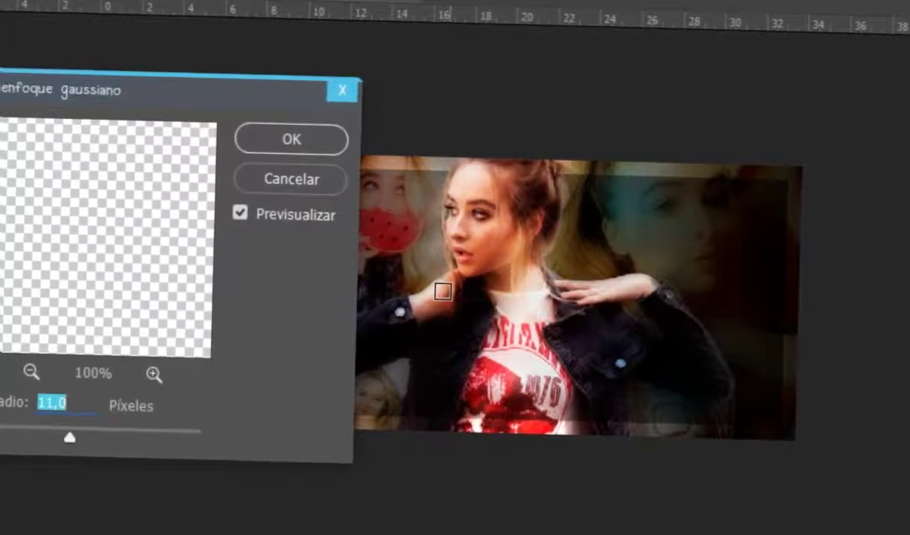
{"action": "key", "text": "Up"}
{"action": "key", "text": "Up"}
{"action": "key", "text": "Return"}
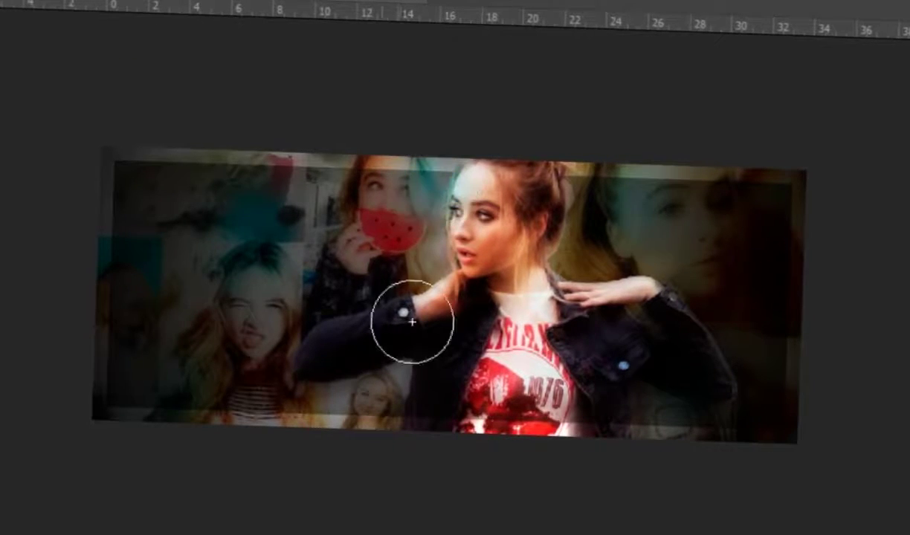
{"action": "right_click", "coordinate": [395, 243], "text": "alt"}
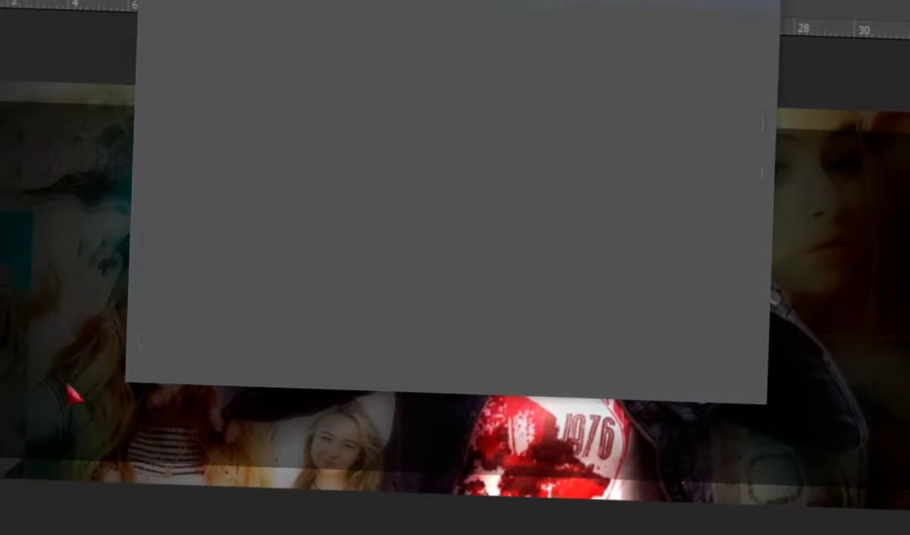
Pick red, add Capa 5, and dab a soft red glow around the girl
{"action": "key", "text": "Return"}
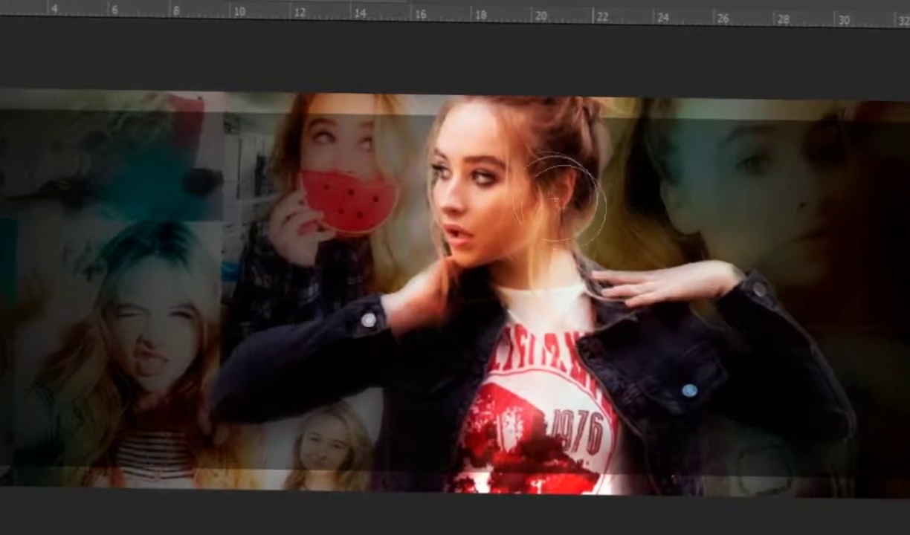
{"action": "key", "text": "ctrl+shift+alt+n"}
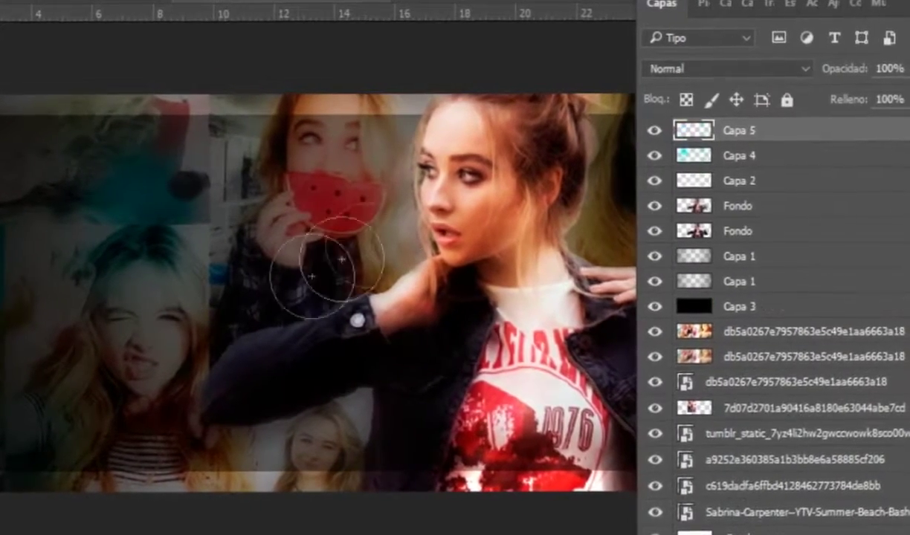
{"action": "left_click", "coordinate": [403, 185]}
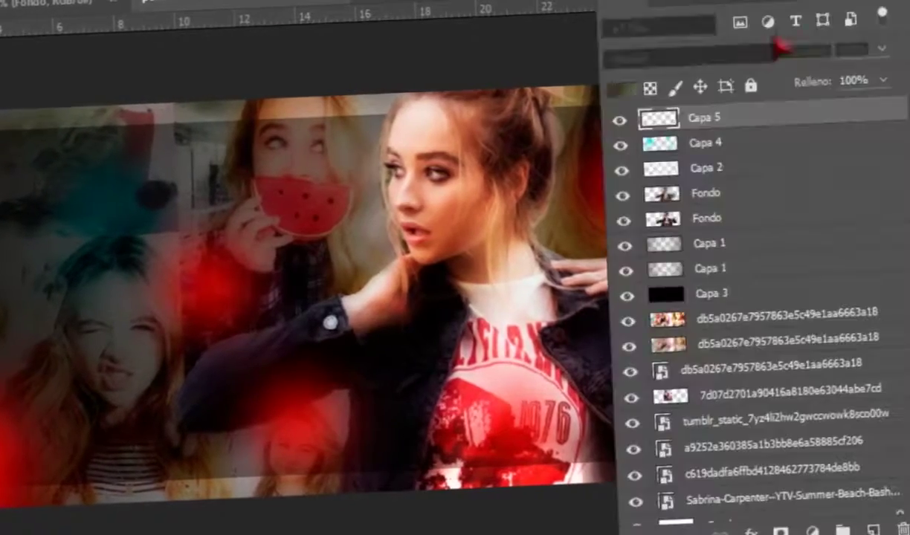
Set Capa 5's blend mode to Sobreexpos. lineal (Añadir), after trying Tono
{"action": "left_click", "coordinate": [668, 57]}
{"action": "left_click", "coordinate": [774, 349]}
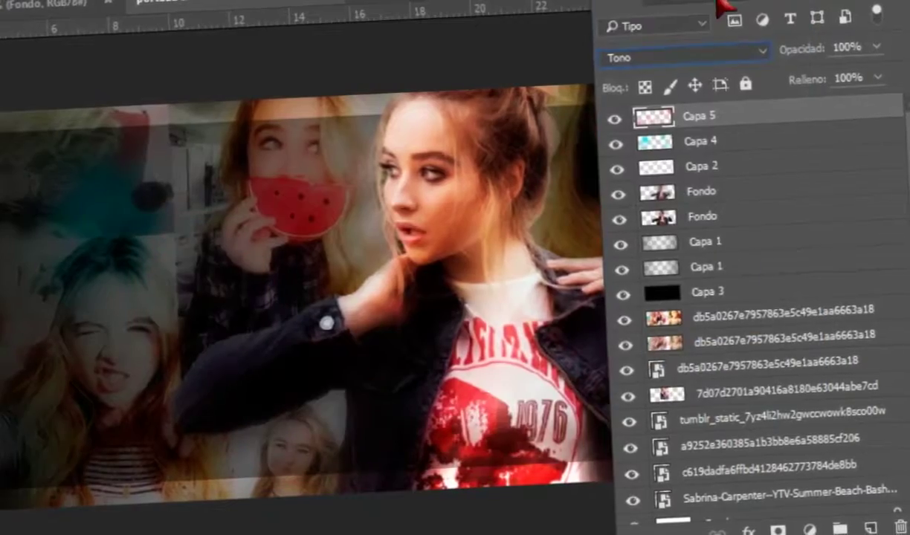
{"action": "left_click", "coordinate": [669, 57]}
{"action": "left_click", "coordinate": [624, 39]}
{"action": "left_click", "coordinate": [646, 56]}
{"action": "left_click", "coordinate": [669, 85]}
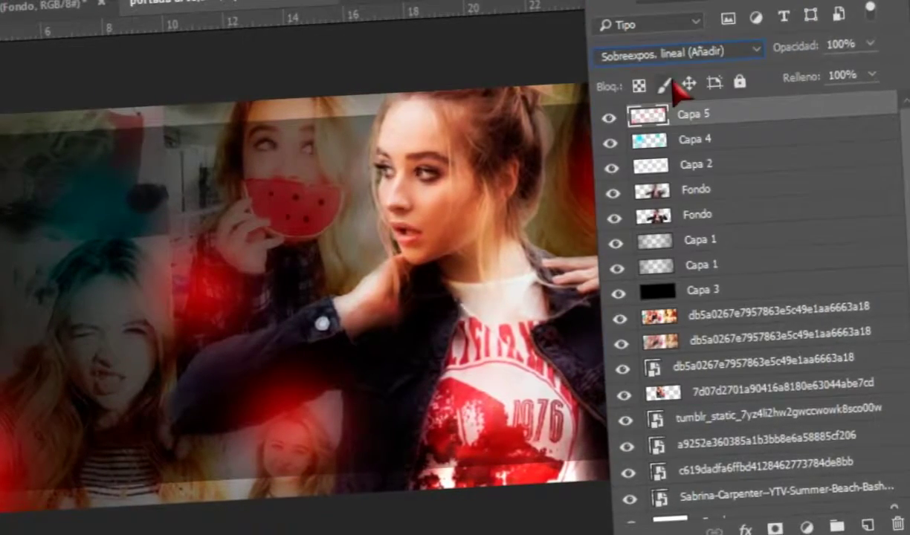
Bring the red glow down to 77% opacity and add an empty Capa 6 on top
{"action": "mouse_move", "coordinate": [740, 145]}
{"action": "left_mouse_down"}
{"action": "mouse_move", "coordinate": [714, 227]}
{"action": "mouse_move", "coordinate": [730, 122]}
{"action": "left_mouse_up"}
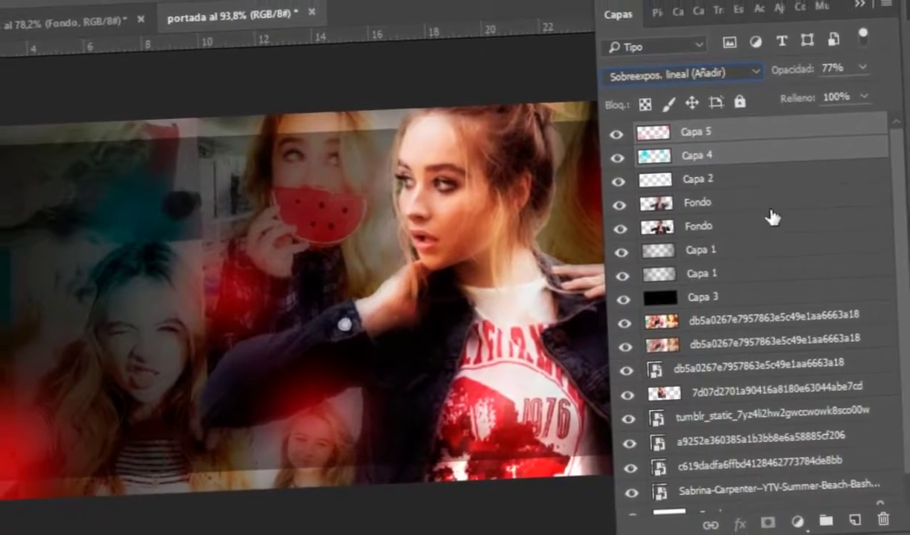
{"action": "key", "text": "ctrl+shift+alt+n"}
{"action": "scroll", "coordinate": [332, 305], "scroll_direction": "down", "scroll_amount": 1}
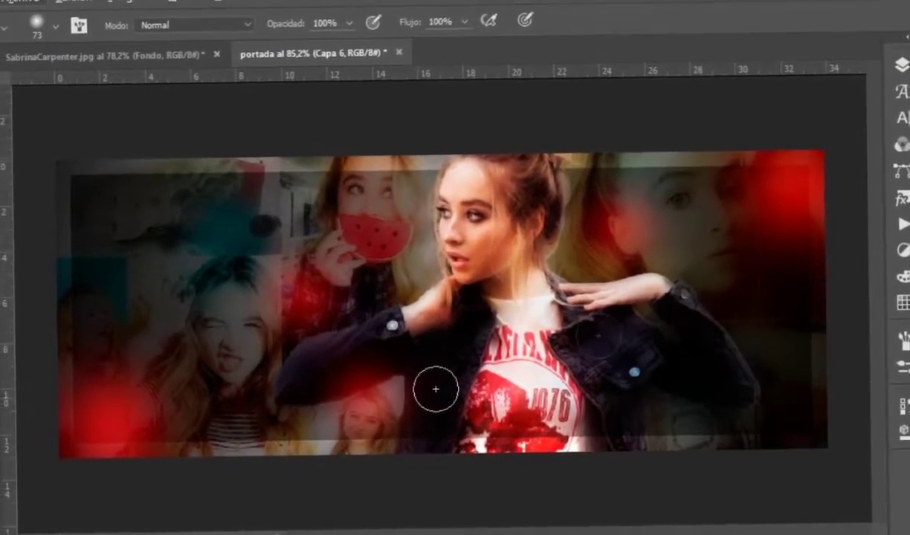
Show the Layers panel and add an empty Capa 7 just above the lower Fondo layer
{"action": "key", "text": "F7"}
{"action": "key", "text": "ctrl+shift+alt+n"}
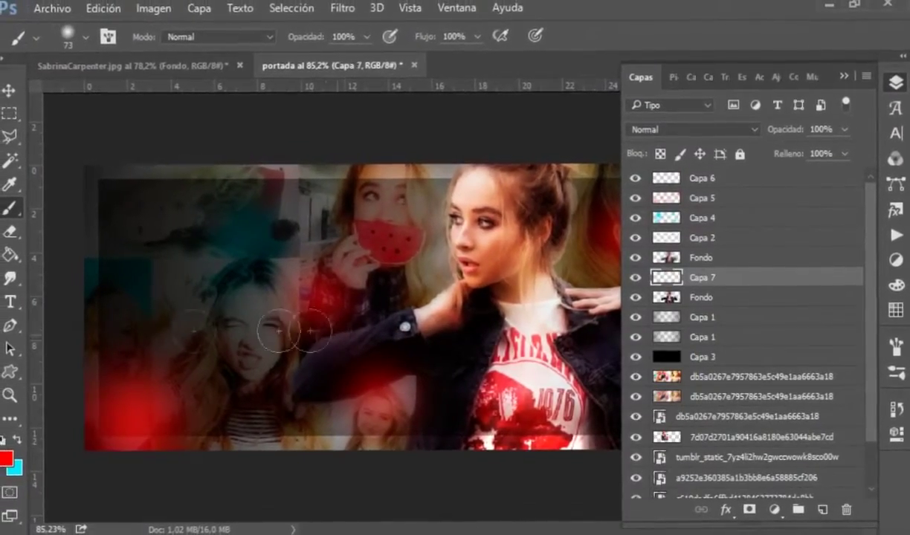